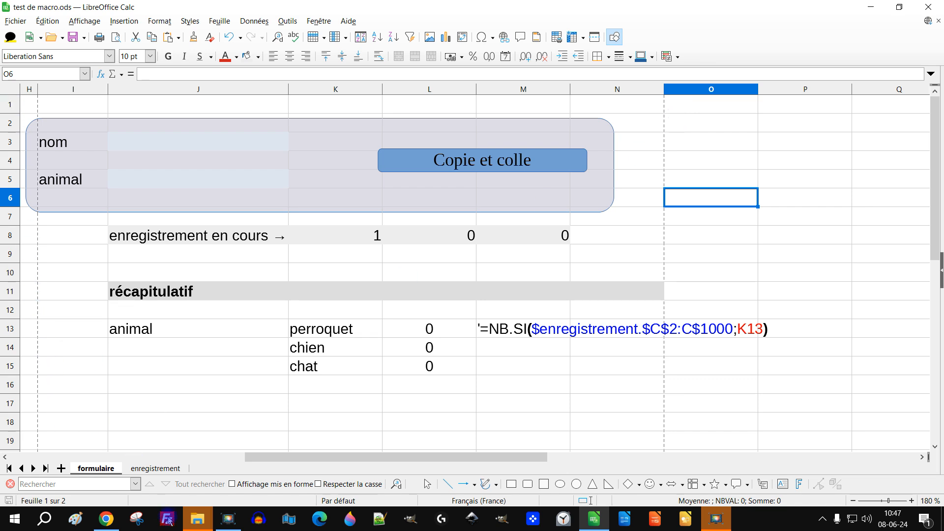
Step: Examine the empty cell area before the form on the formulaire sheet, selecting the range C2:F17
left_click_drag(274, 465, 79, 481)
left_click_drag(236, 123, 493, 126)
left_click_drag(583, 134, 585, 412)
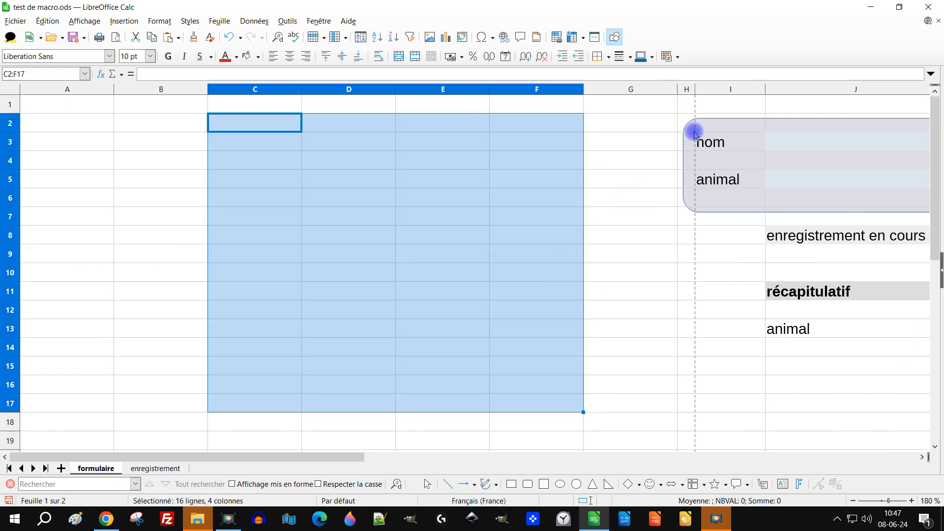
left_click(375, 241)
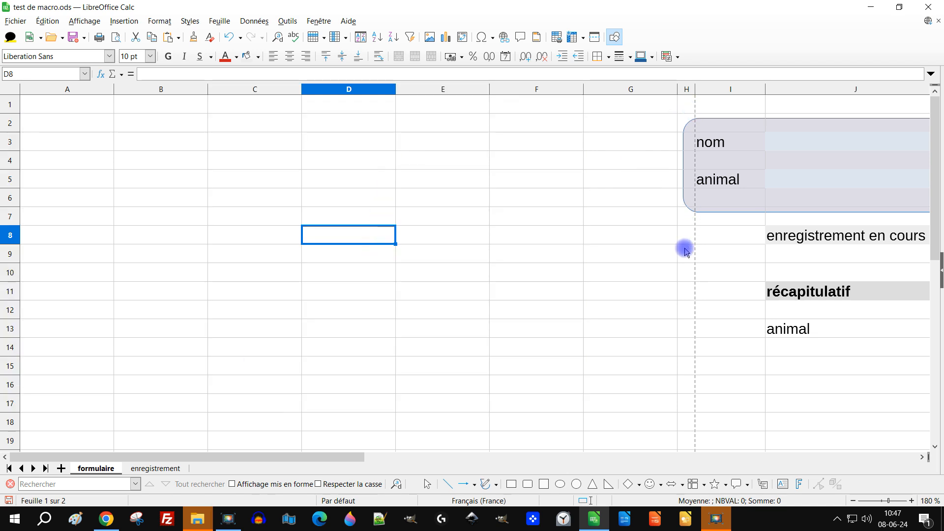
left_click_drag(245, 457, 403, 471)
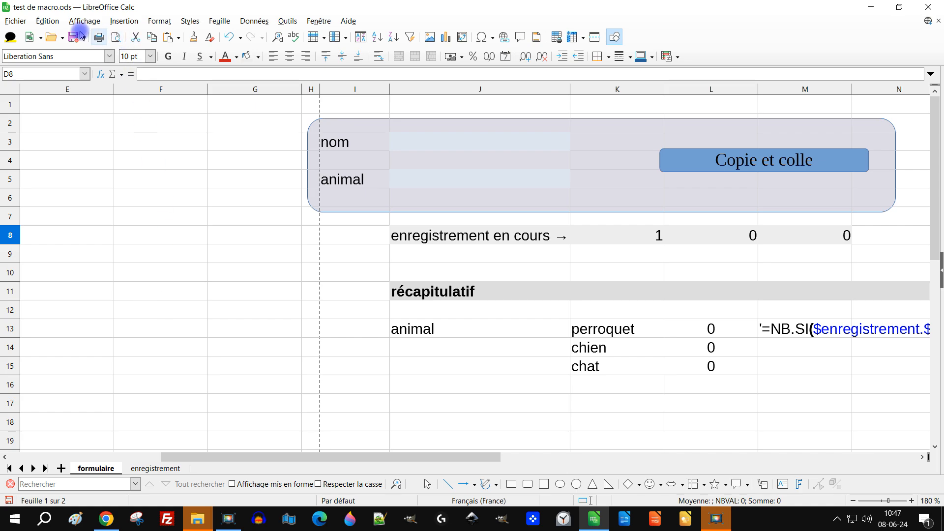
Step: View the print preview of the formulaire sheet through to its last page, and close the preview
left_click(20, 21)
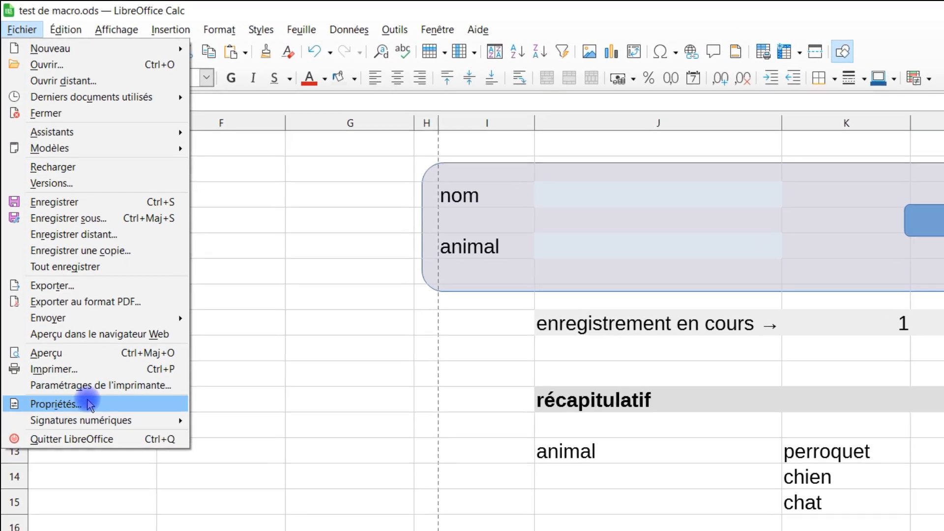
left_click(241, 347)
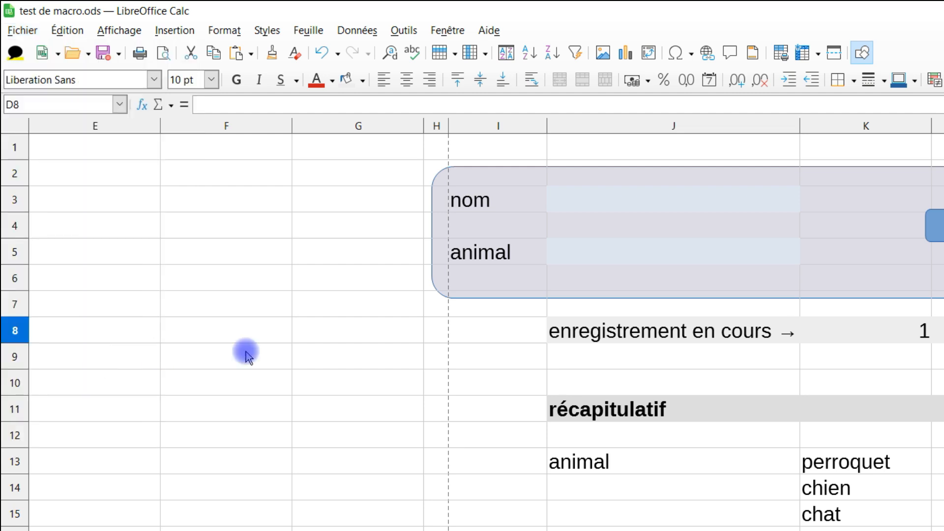
key("ctrl+shift+o")
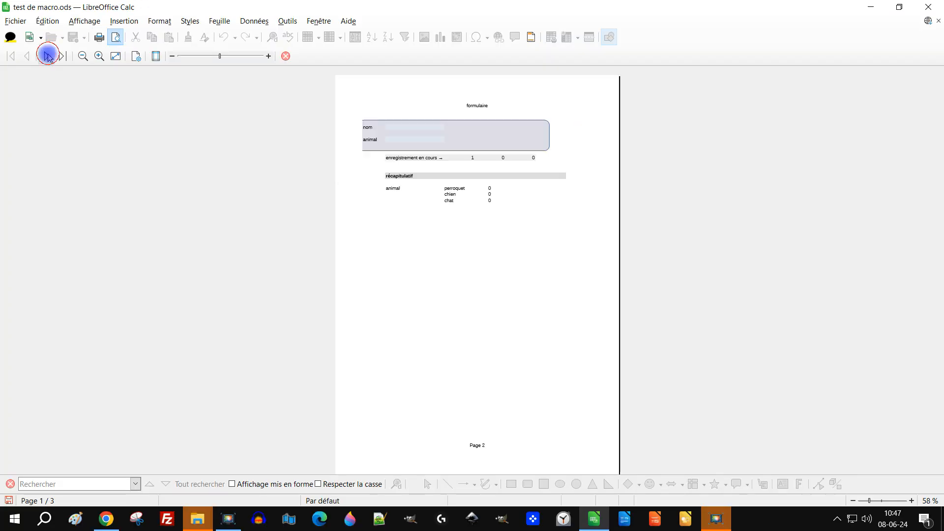
left_click(66, 79)
left_click(48, 57)
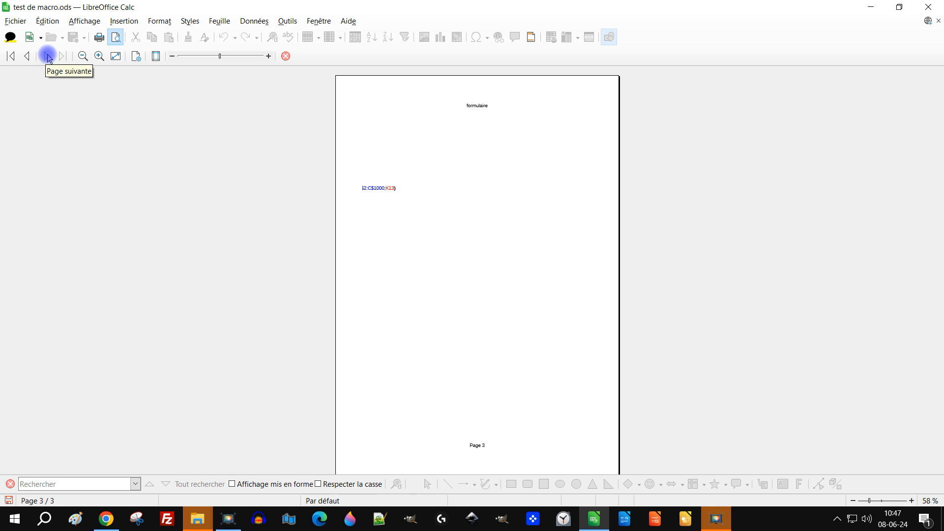
left_click(286, 56)
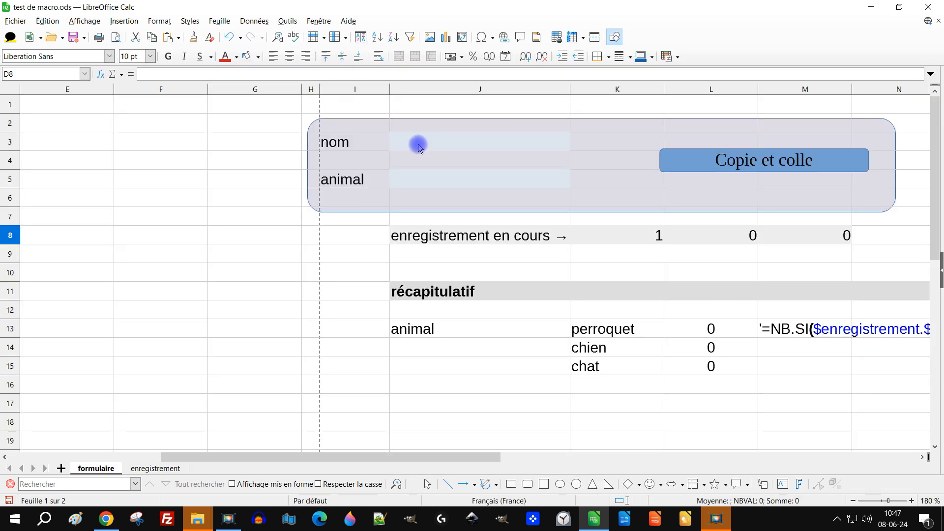
Step: Switch the formulaire sheet to page break view and move the page breaks so that columns A to P form a single page
left_click(94, 21)
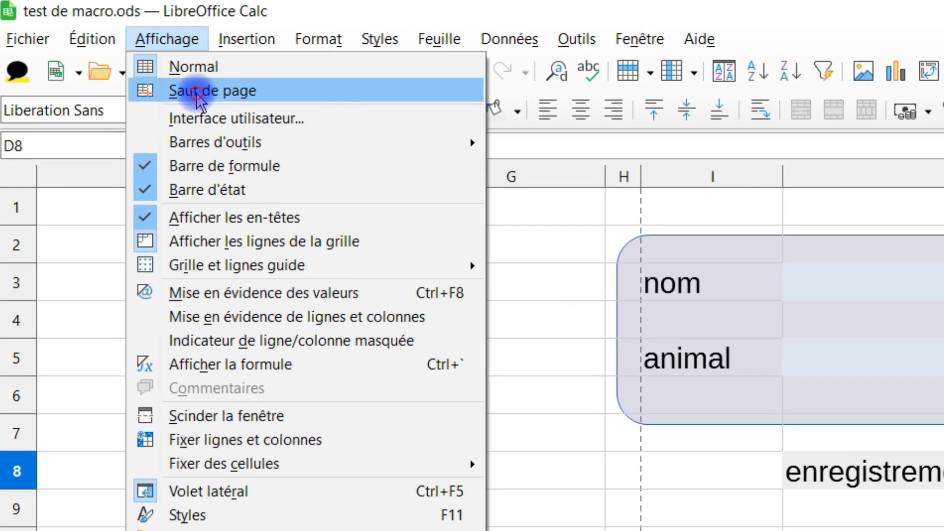
left_click(196, 92)
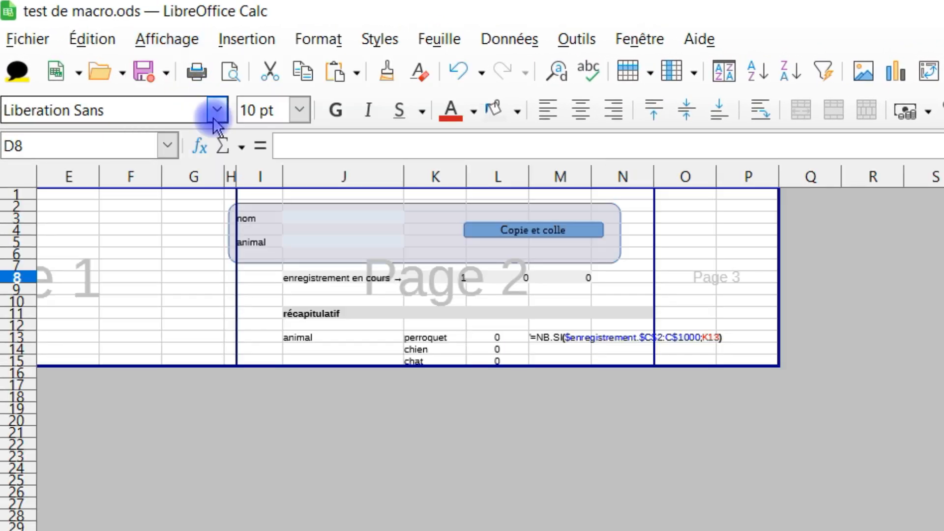
scroll(490, 277, "left", 2)
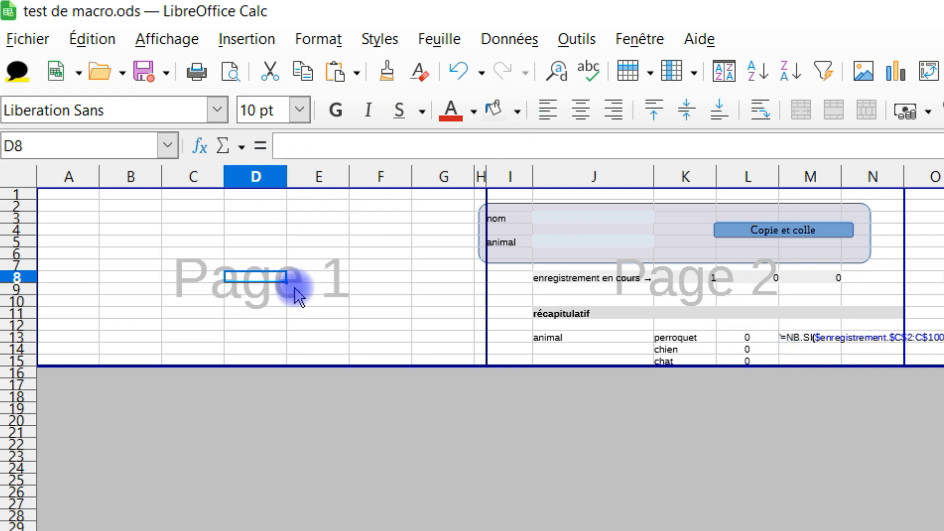
scroll(465, 450, "up", 7)
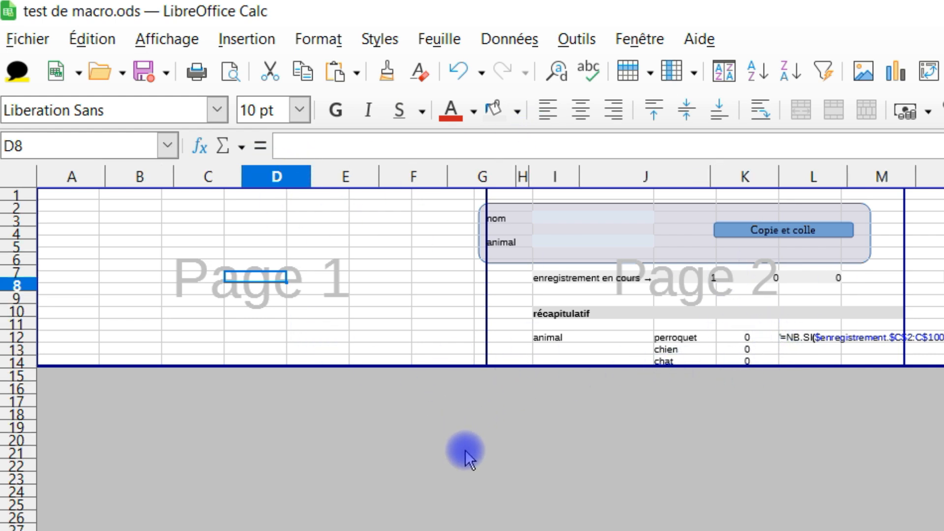
scroll(264, 201, "up", 1)
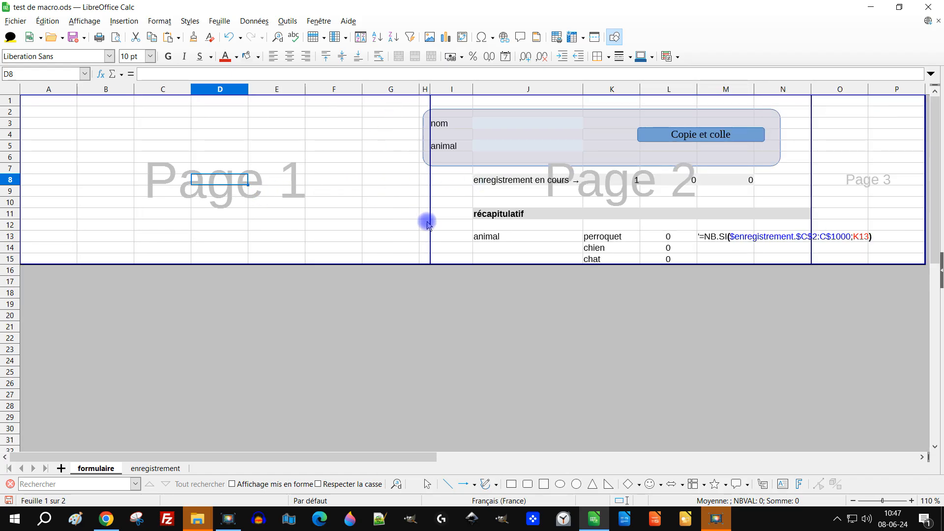
left_click_drag(281, 456, 406, 461)
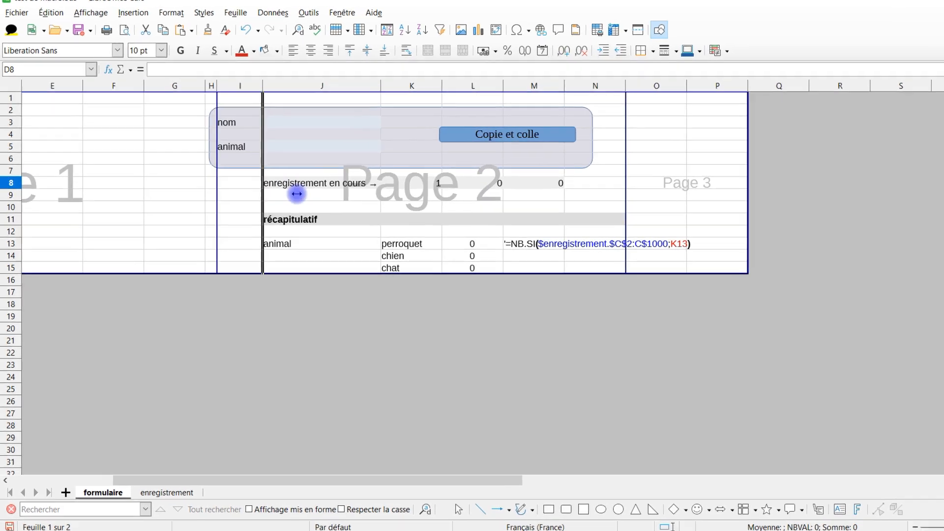
left_click_drag(775, 211, 920, 205)
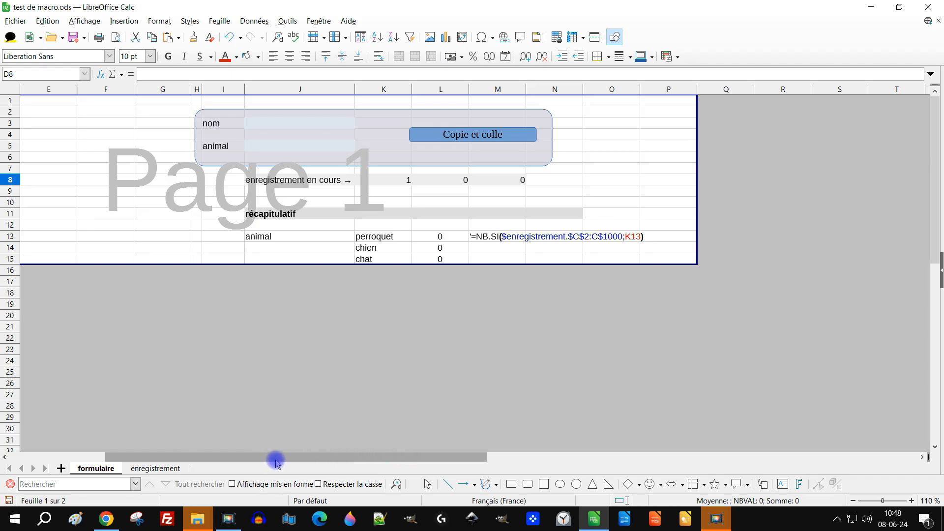
Step: Delete the empty columns A to G before the form
scroll(281, 457, "left", 2)
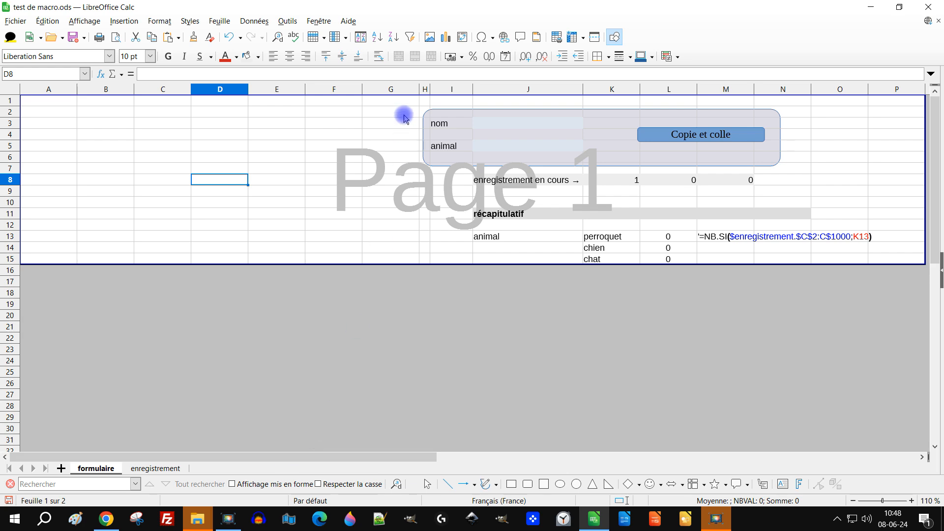
left_click_drag(395, 91, 7, 101)
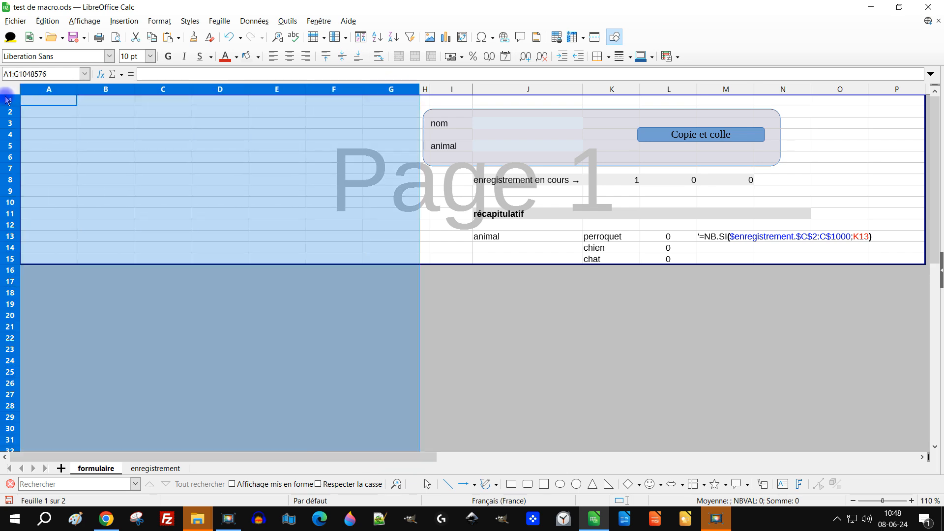
right_click(123, 89)
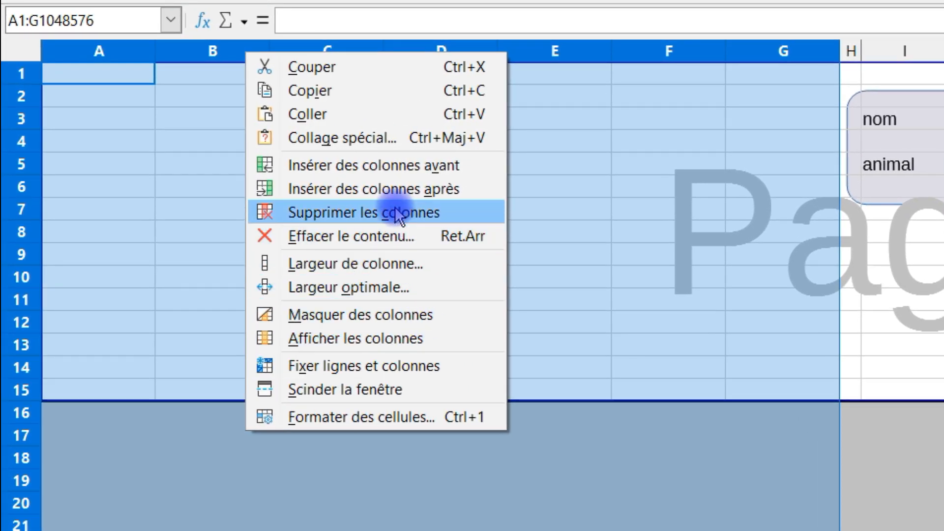
left_click(579, 137)
left_click(702, 132)
left_click_drag(784, 49, 144, 120)
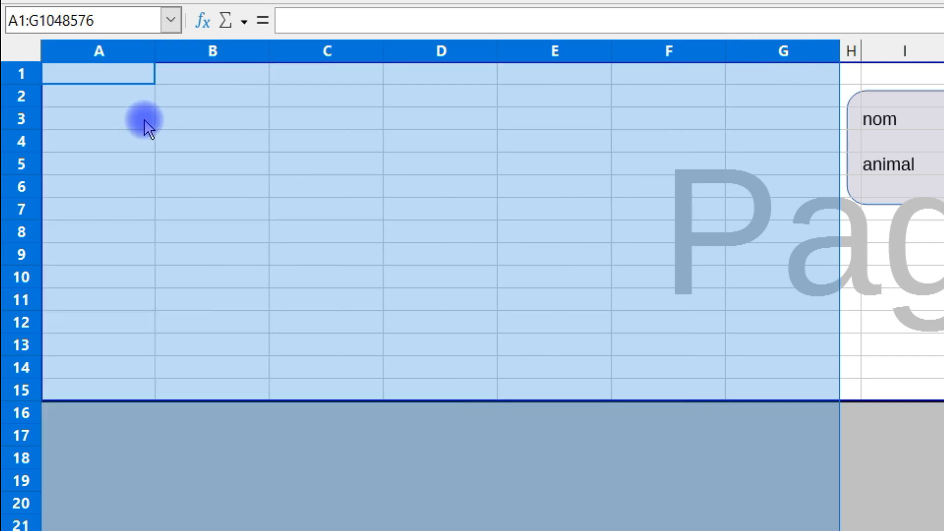
right_click(96, 51)
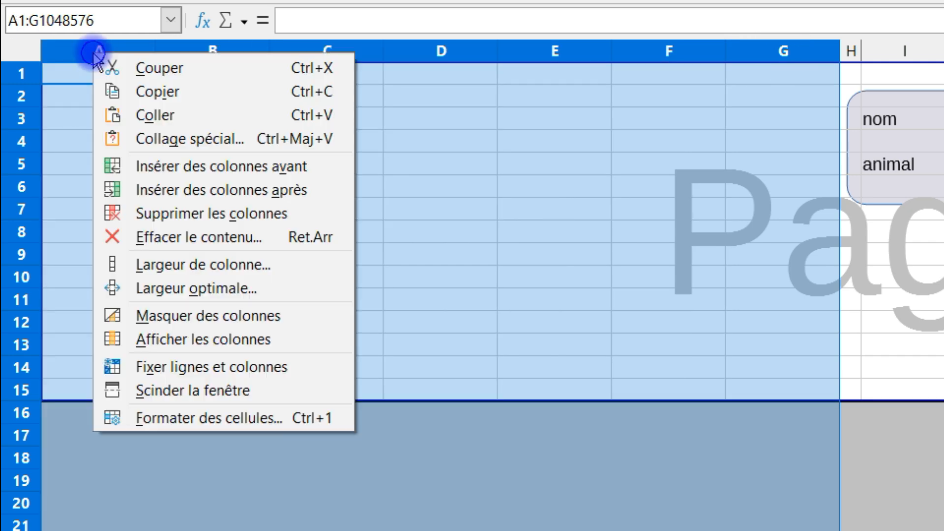
left_click(240, 217)
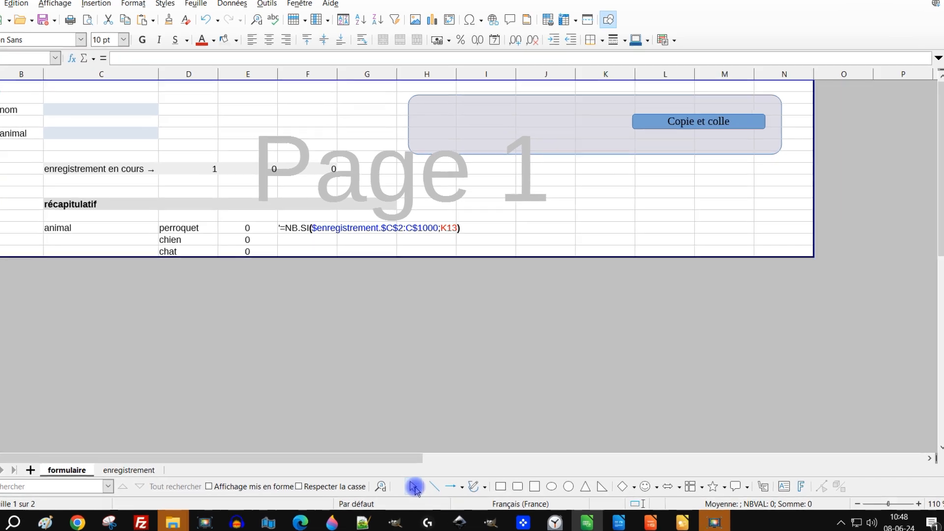
Step: Select the rounded rectangle together with the Copie et colle button and move them over the nom and animal fields
right_click(430, 486)
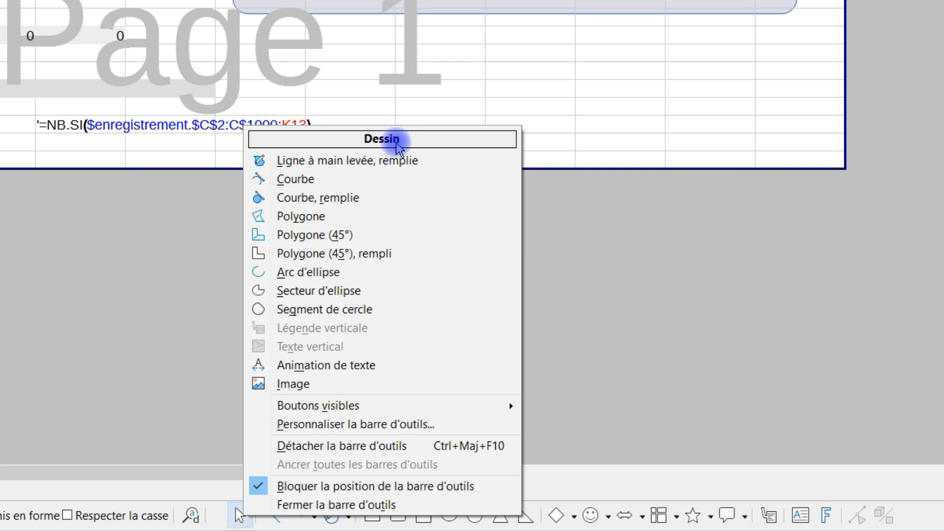
left_click(200, 485)
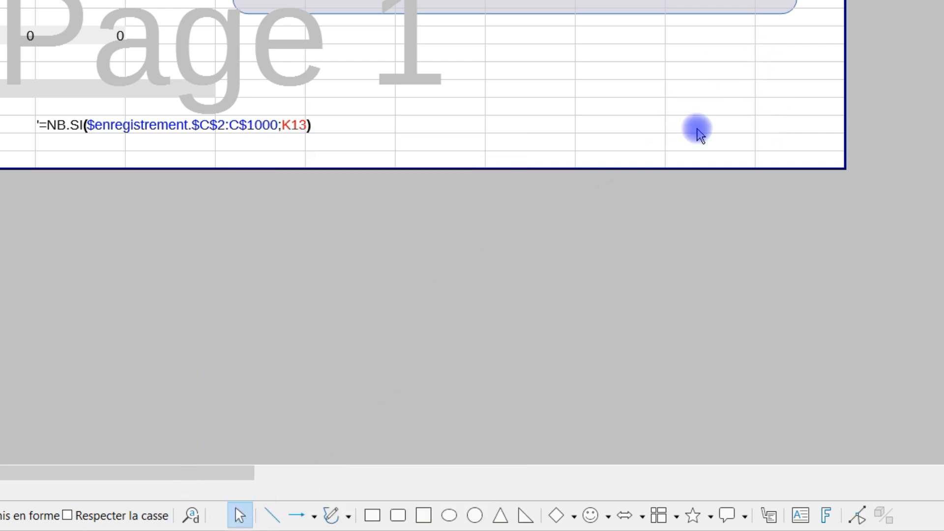
left_click_drag(814, 53, 295, 0)
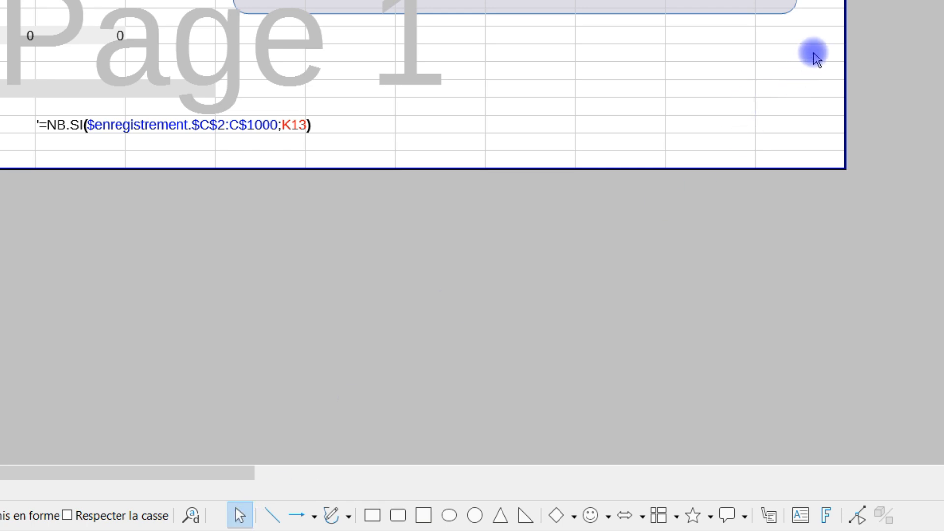
left_click_drag(463, 96, 410, 98)
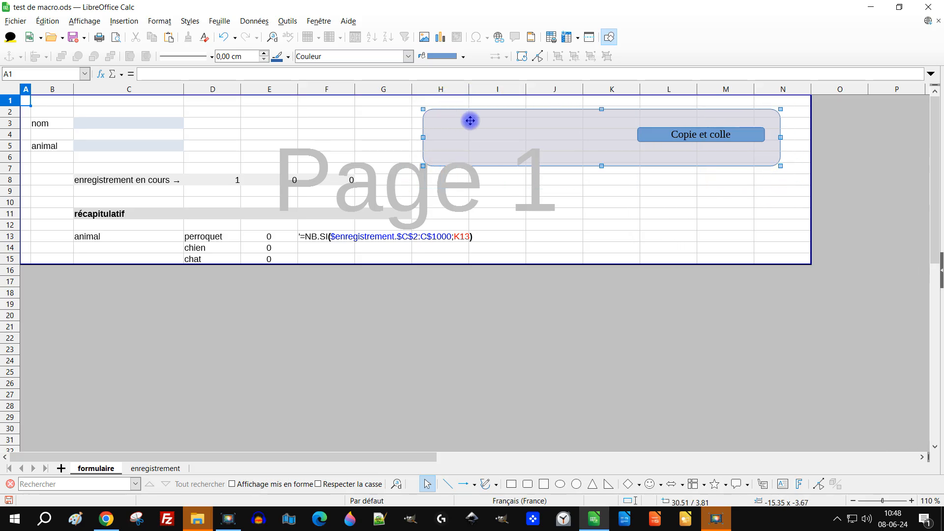
left_click_drag(477, 131, 77, 129)
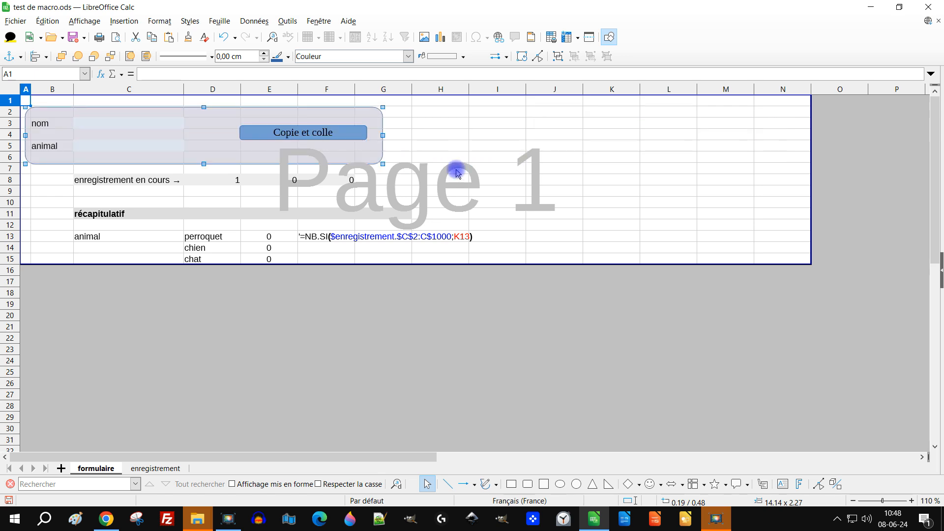
left_click(482, 133)
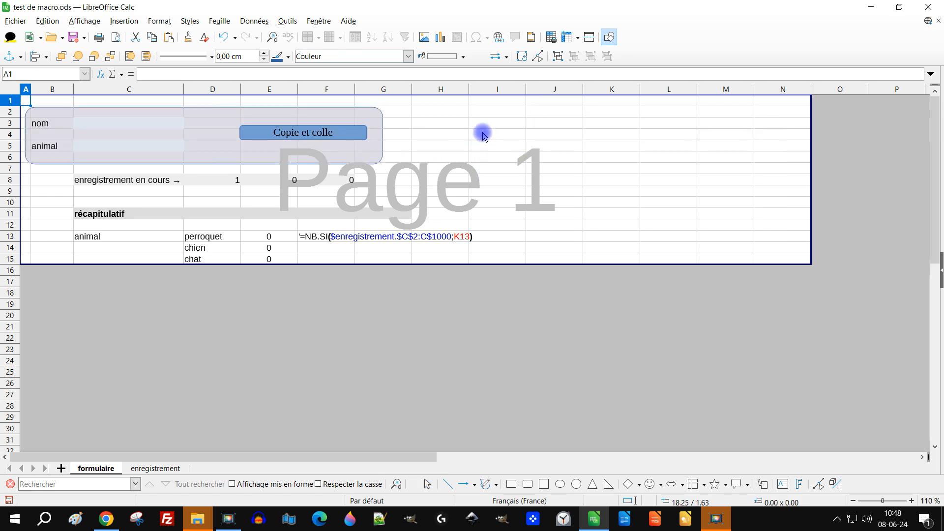
left_click(709, 175)
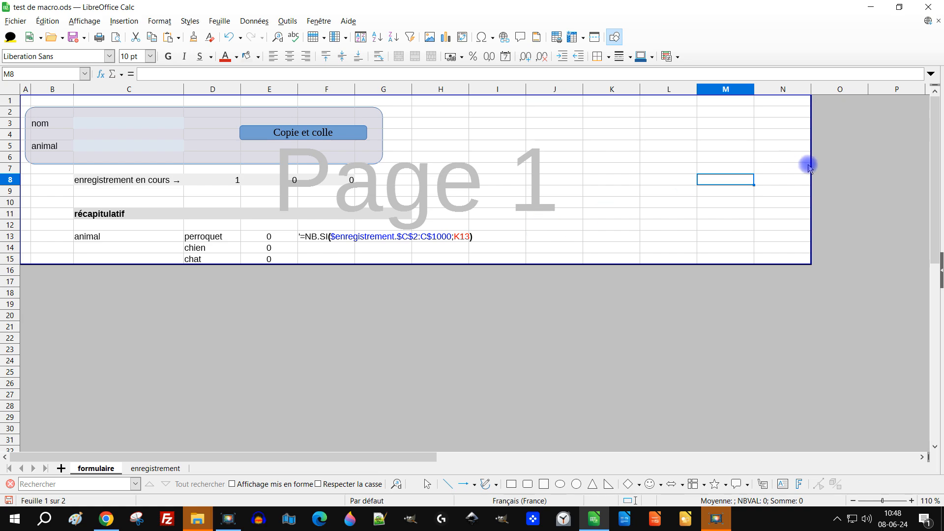
Step: Shrink the page area so that it ends after column I, and return the sheet to normal view
left_click_drag(811, 167, 620, 175)
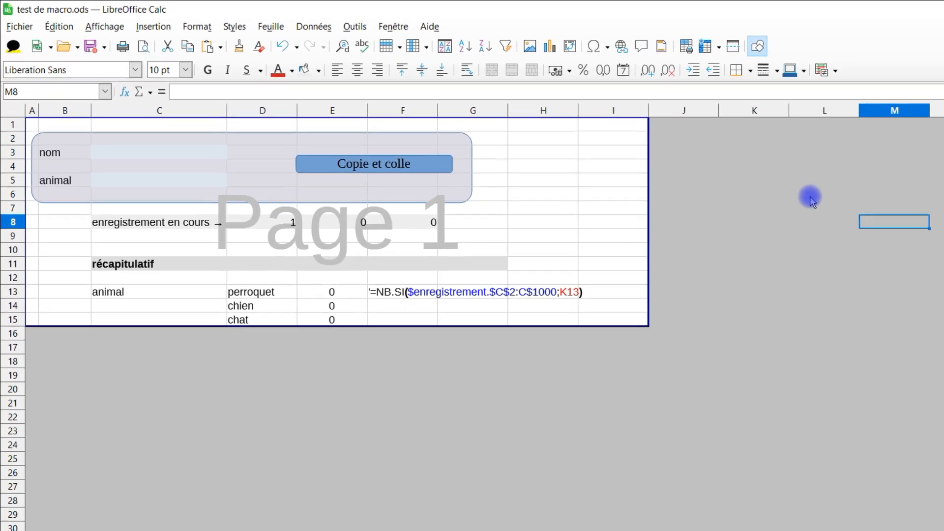
left_click_drag(688, 214, 649, 222)
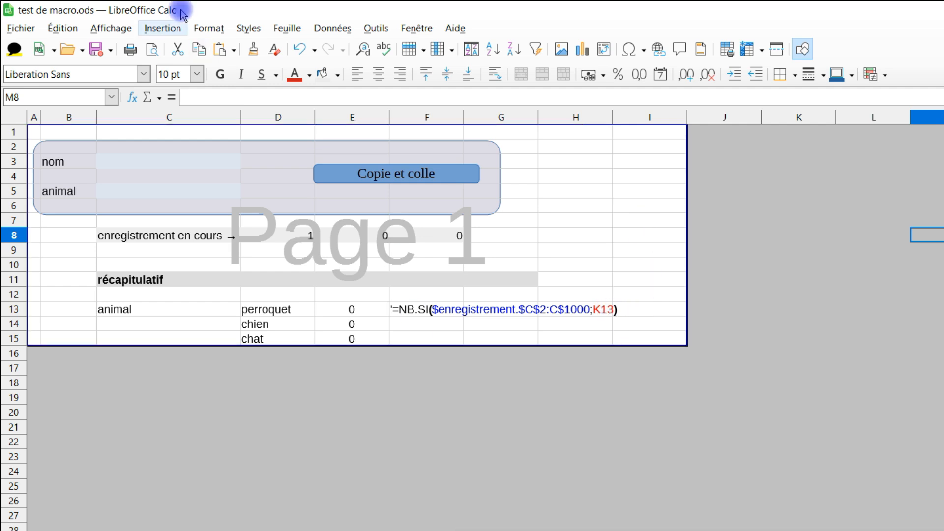
left_click(162, 29)
mouse_move(112, 28)
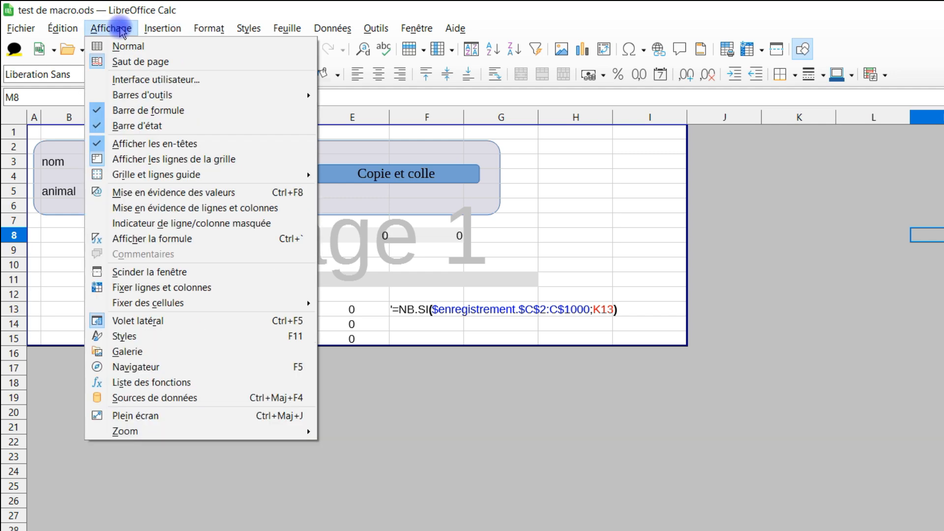
left_click(118, 47)
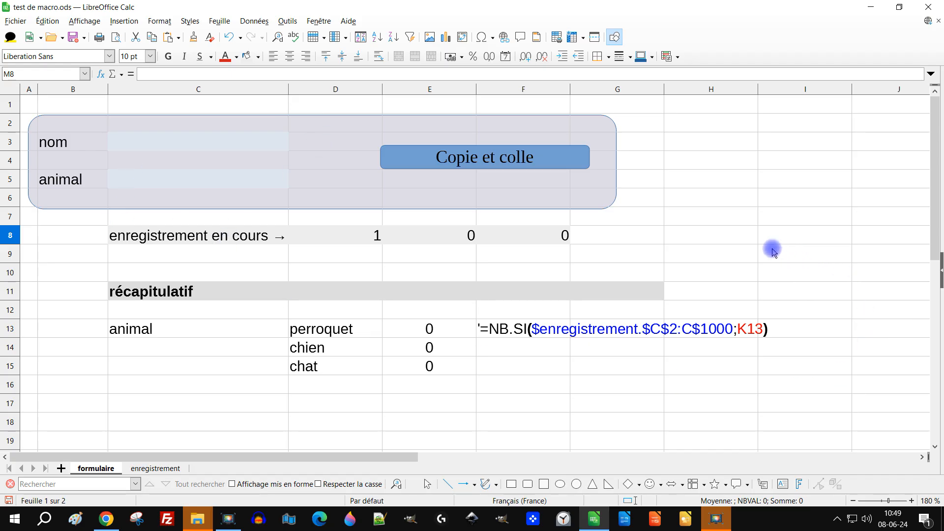
Step: Open the program options and show the Affichage settings for LibreOffice Calc
scroll(771, 249, "down", 2, "ctrl")
scroll(566, 197, "up", 1, "ctrl")
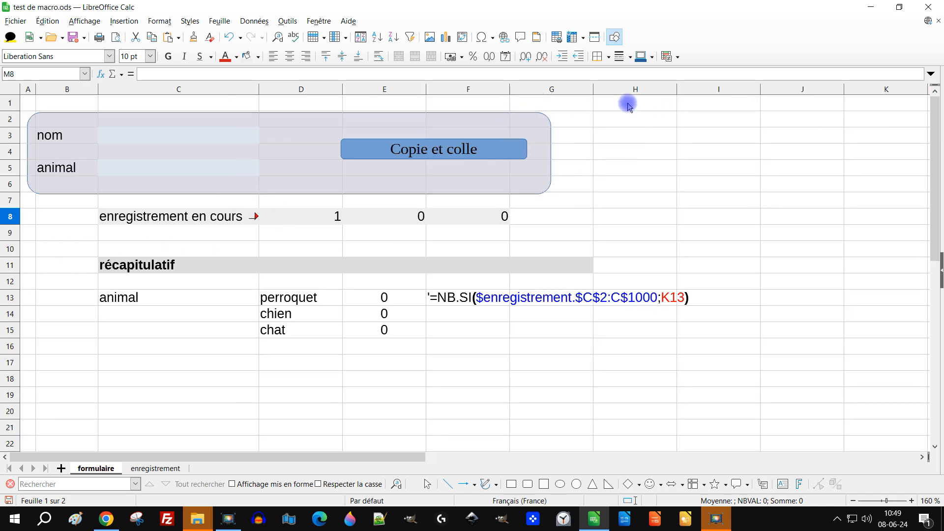
left_click(287, 21)
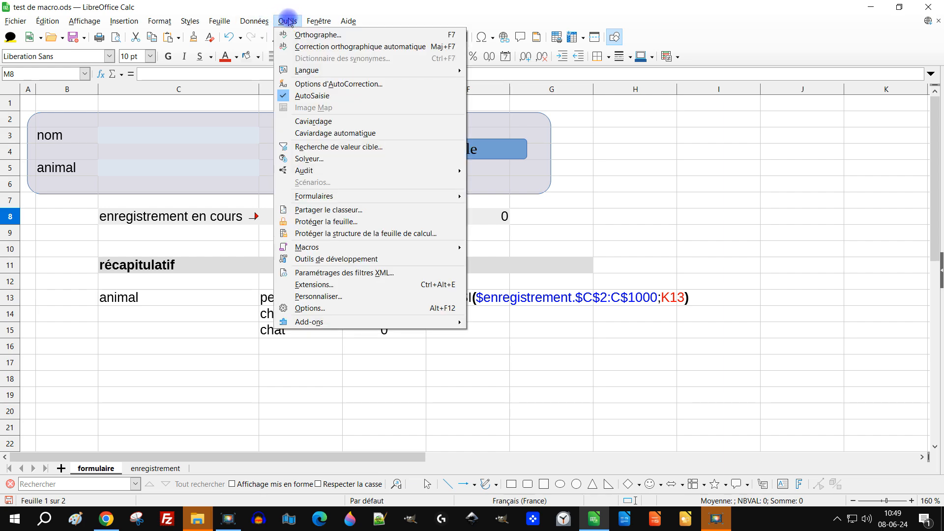
left_click(321, 310)
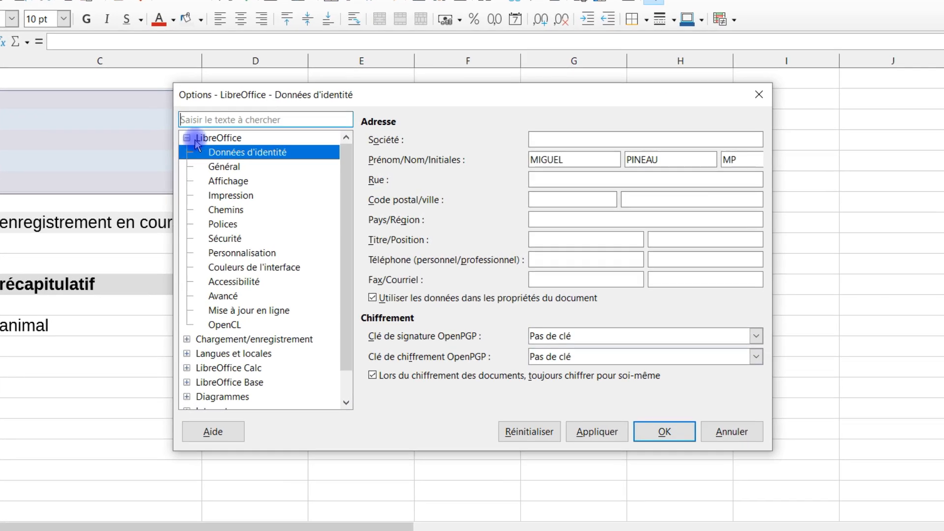
left_click(186, 138)
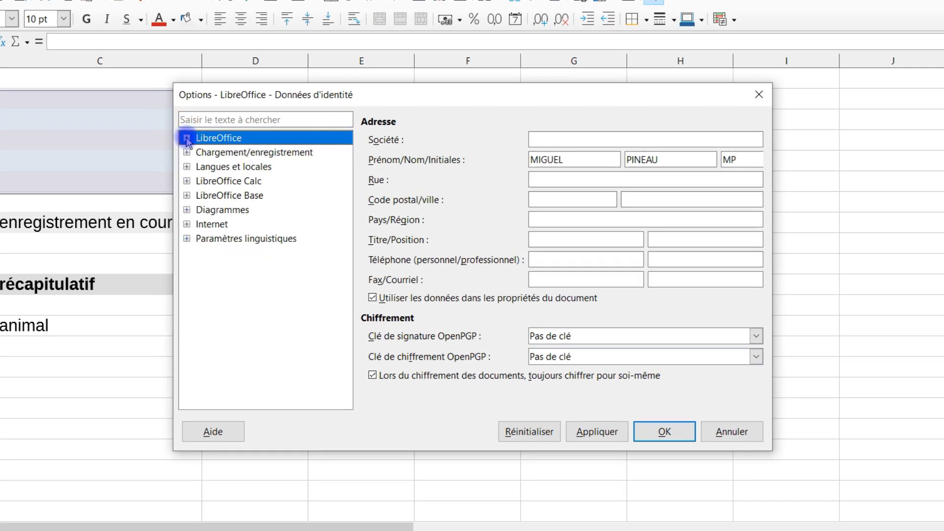
left_click(187, 182)
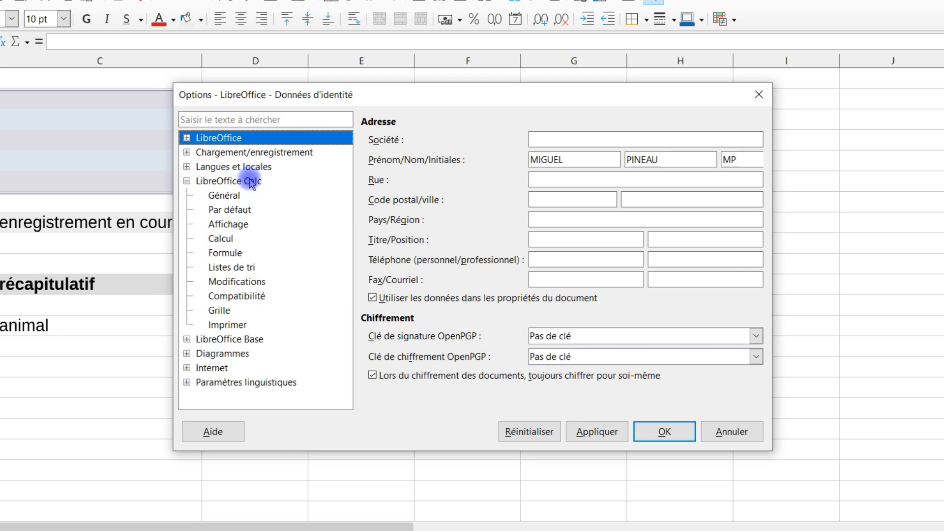
left_click(231, 226)
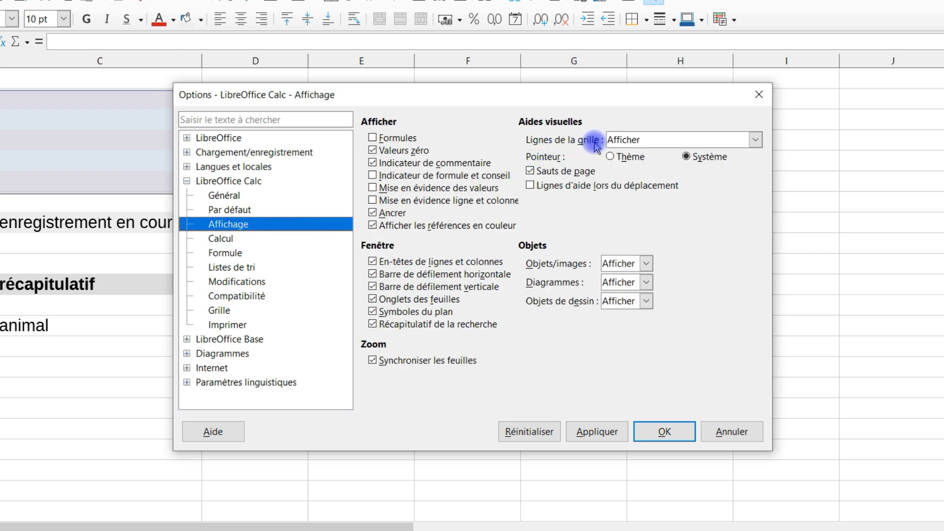
Step: Set the grid lines (Lignes de la grille) to Masquer, accept the options and save the spreadsheet
left_click(633, 143)
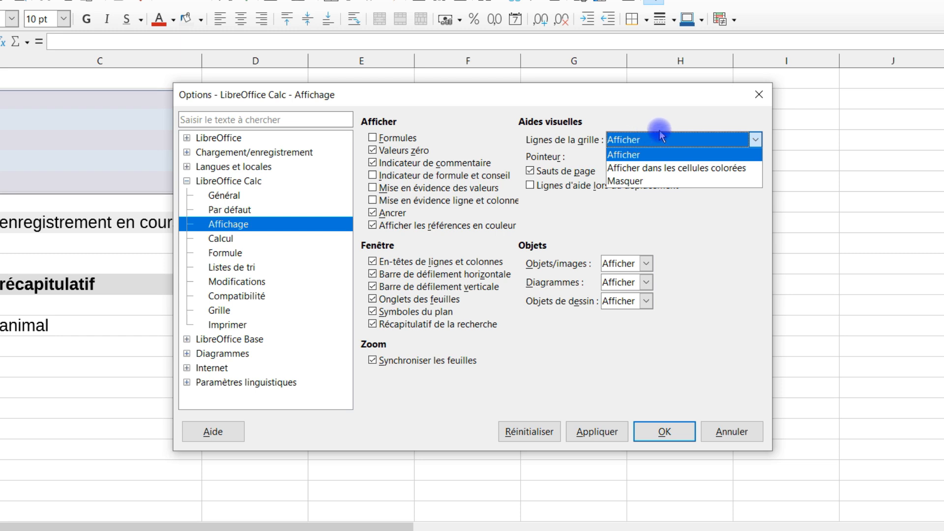
left_click(672, 182)
left_click(670, 432)
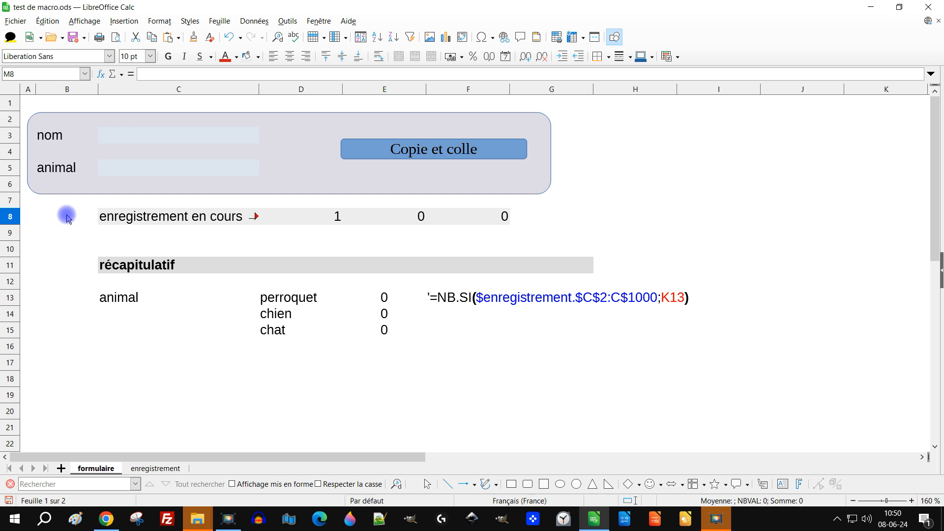
left_click(73, 35)
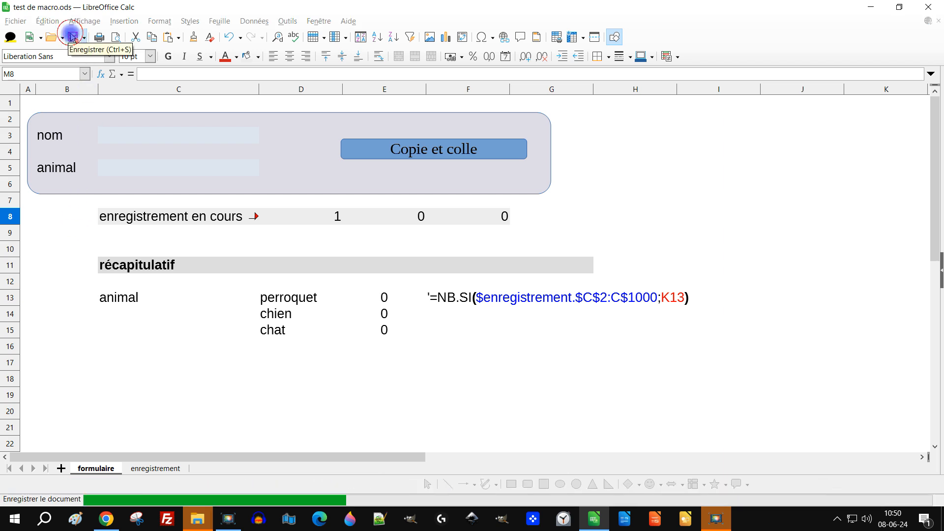